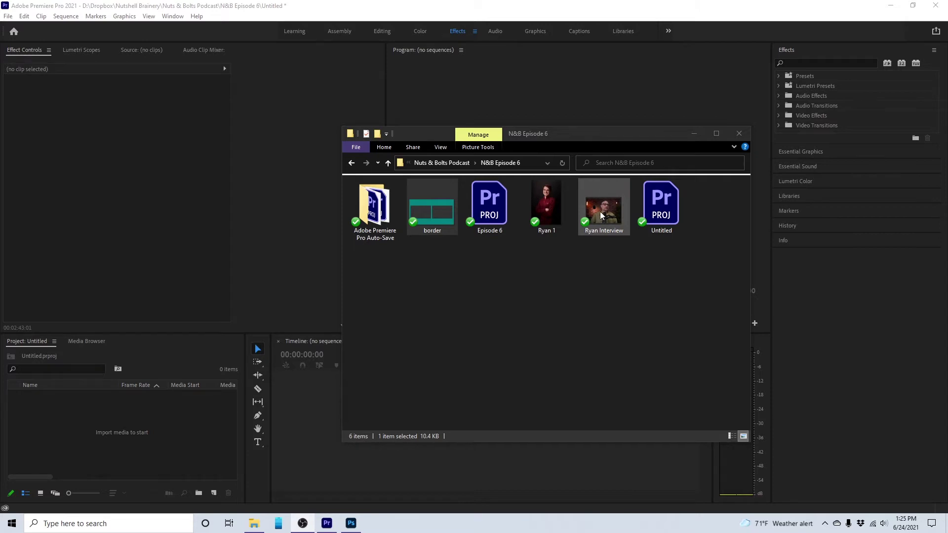
- Import Ryan Interview.mp4 and border.png into the Project panel, then minimize the Explorer window
{"action": "left_click_drag", "start_coordinate": [604, 212], "coordinate": [117, 447]}
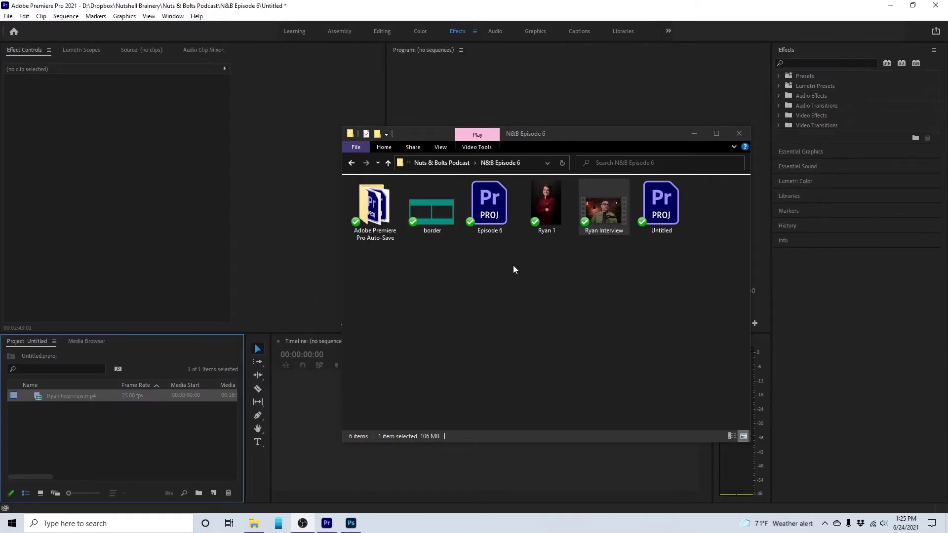
{"action": "left_click_drag", "start_coordinate": [444, 220], "coordinate": [79, 441]}
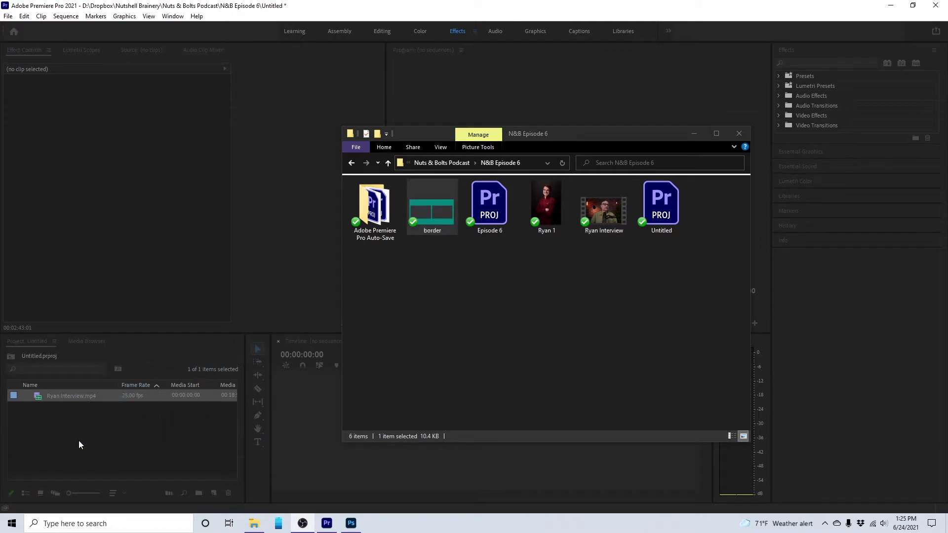
{"action": "left_click", "coordinate": [695, 134]}
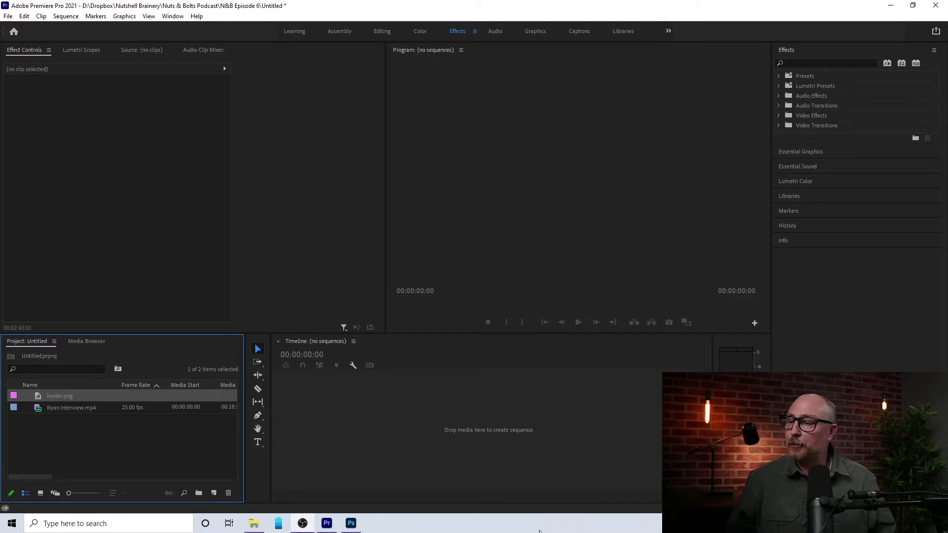
- Create a Ryan Interview sequence from the interview clip and move the playhead to about 3:31
{"action": "left_click", "coordinate": [60, 407]}
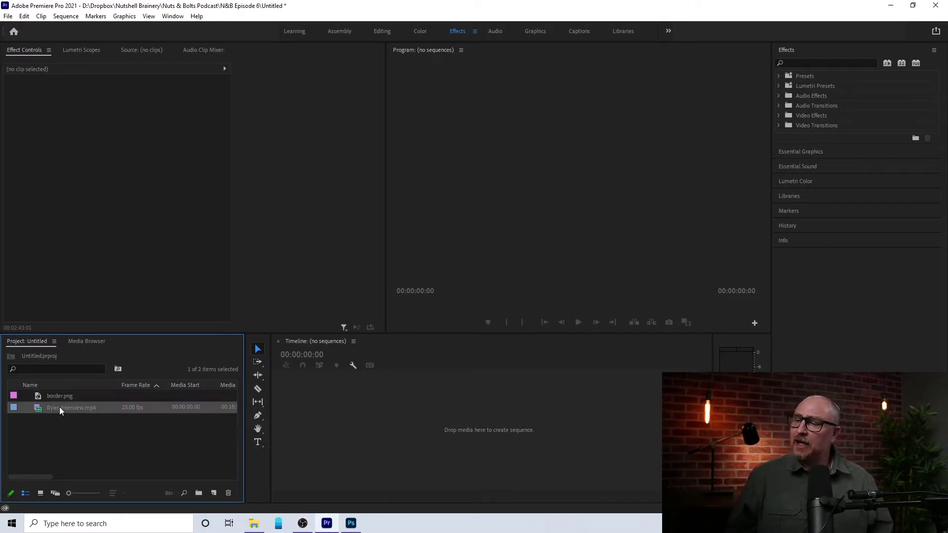
{"action": "left_click_drag", "start_coordinate": [346, 424], "coordinate": [348, 425]}
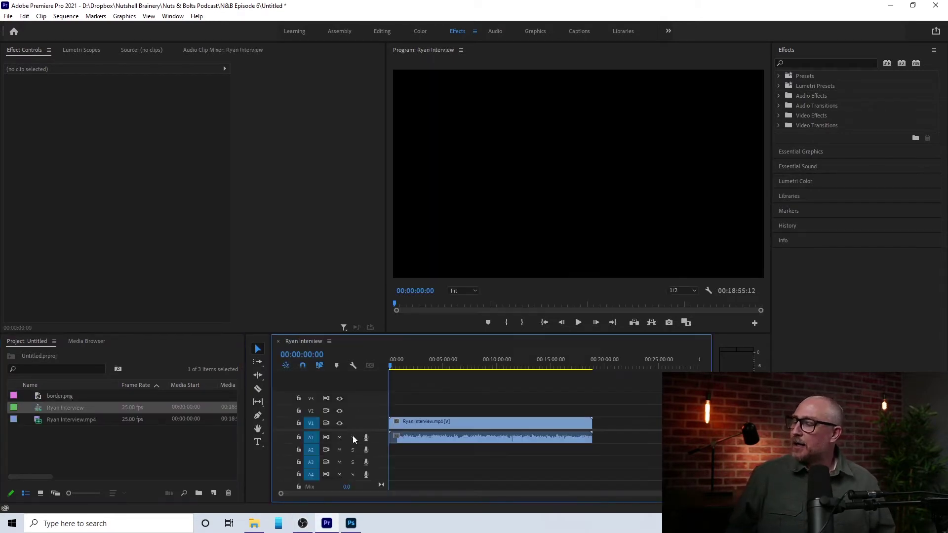
{"action": "left_click", "coordinate": [412, 366]}
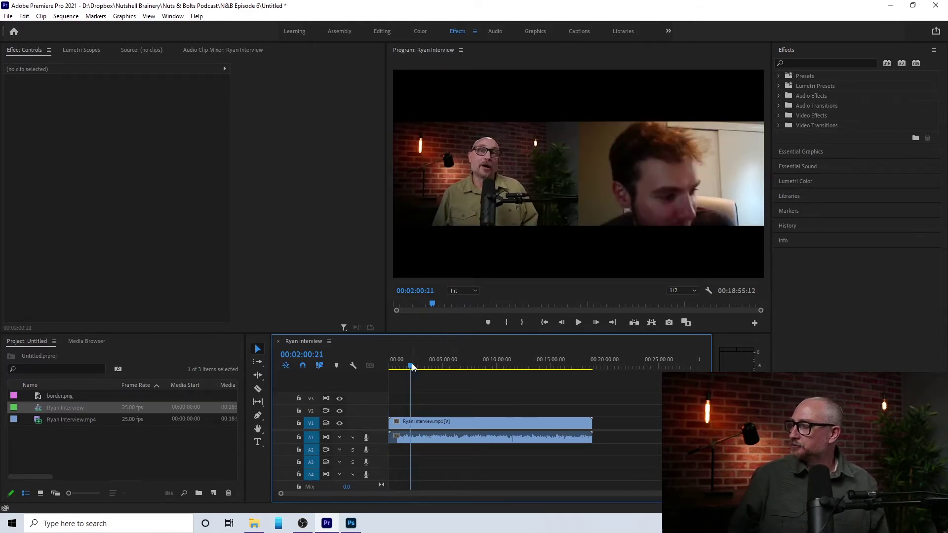
{"action": "left_click_drag", "start_coordinate": [415, 370], "coordinate": [427, 369]}
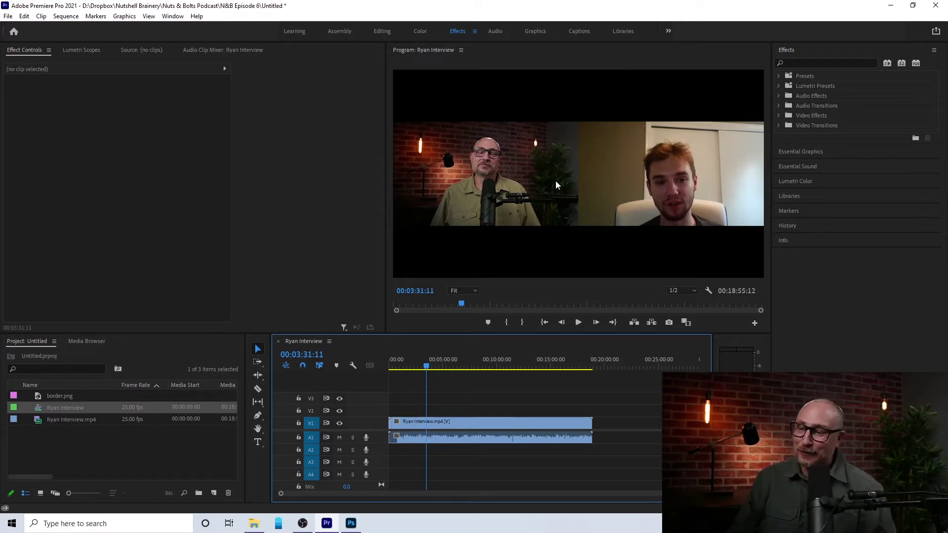
- Mute audio track A1 and preview the interview playback
{"action": "left_click", "coordinate": [338, 438]}
{"action": "key", "text": "space"}
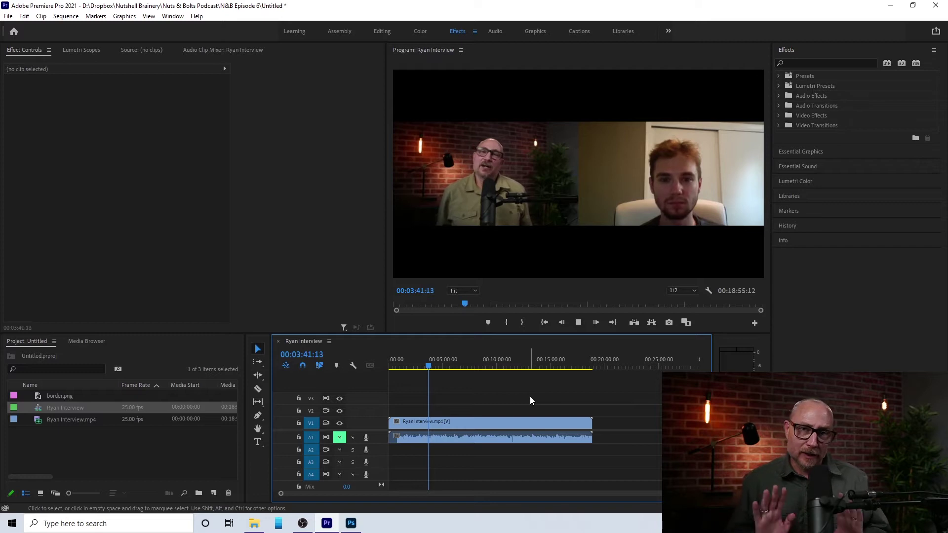
{"action": "key", "text": "space"}
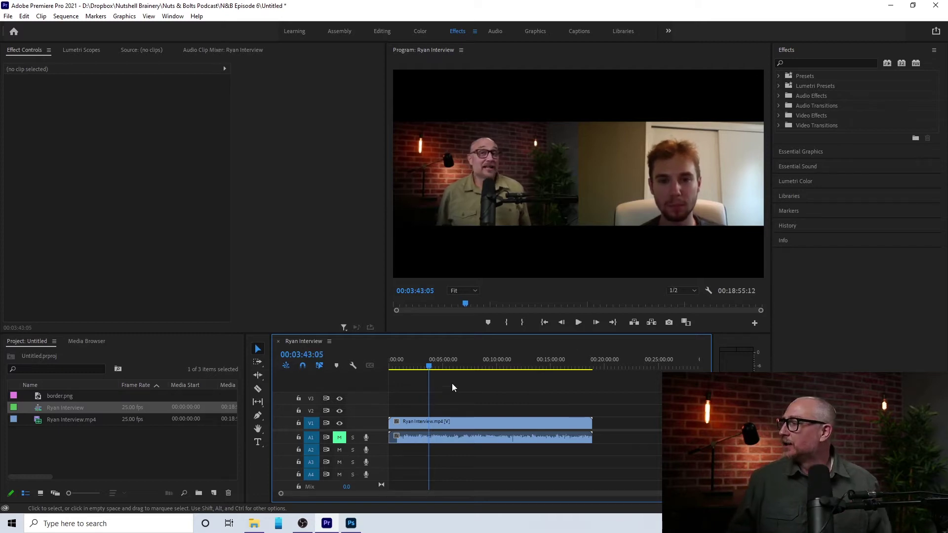
- Razor the interview clip at 00:03:34:14 and 00:03:49:22, then select the 15:08 middle section
{"action": "scroll", "coordinate": [443, 393], "scroll_direction": "up", "scroll_amount": 6, "text": "alt"}
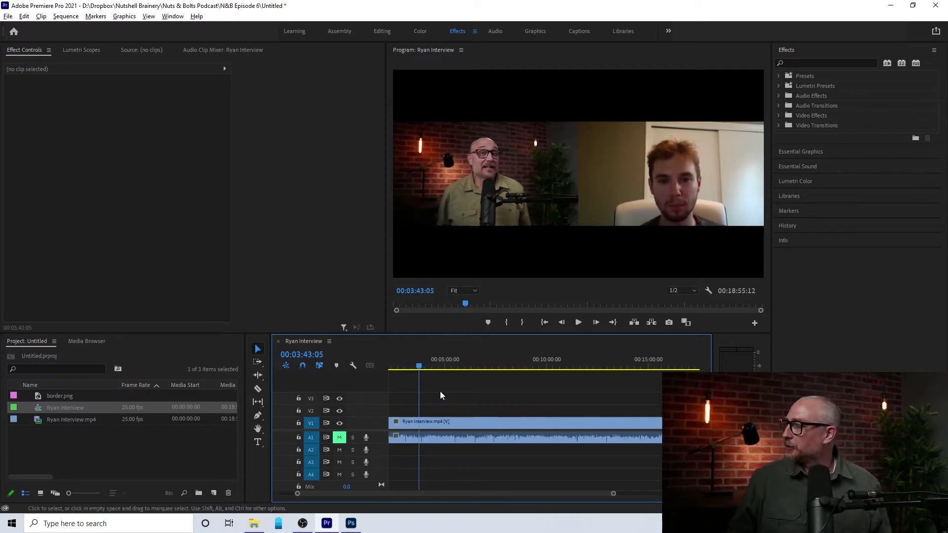
{"action": "left_click_drag", "start_coordinate": [431, 493], "coordinate": [419, 492]}
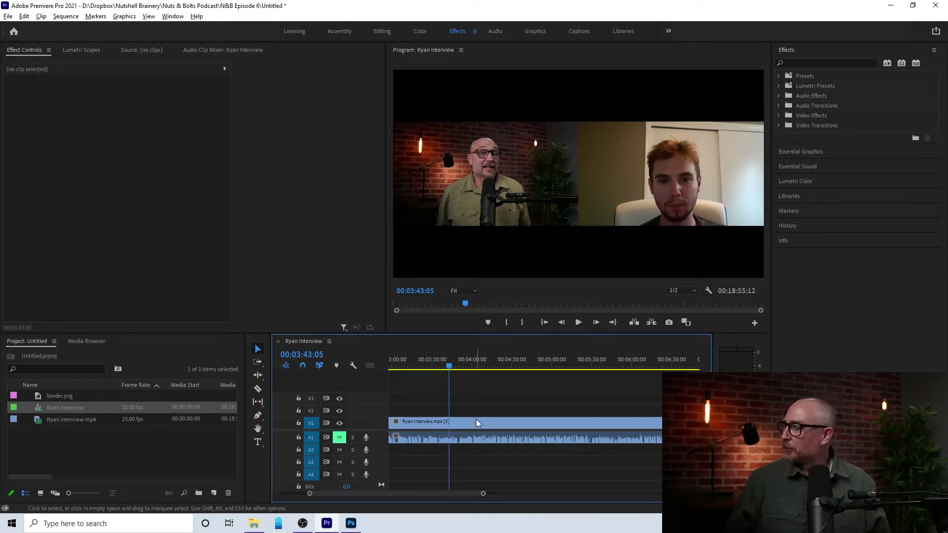
{"action": "key", "text": "equal"}
{"action": "key", "text": "equal"}
{"action": "key", "text": "equal"}
{"action": "key", "text": "equal"}
{"action": "scroll", "coordinate": [470, 410], "scroll_direction": "up", "scroll_amount": 2}
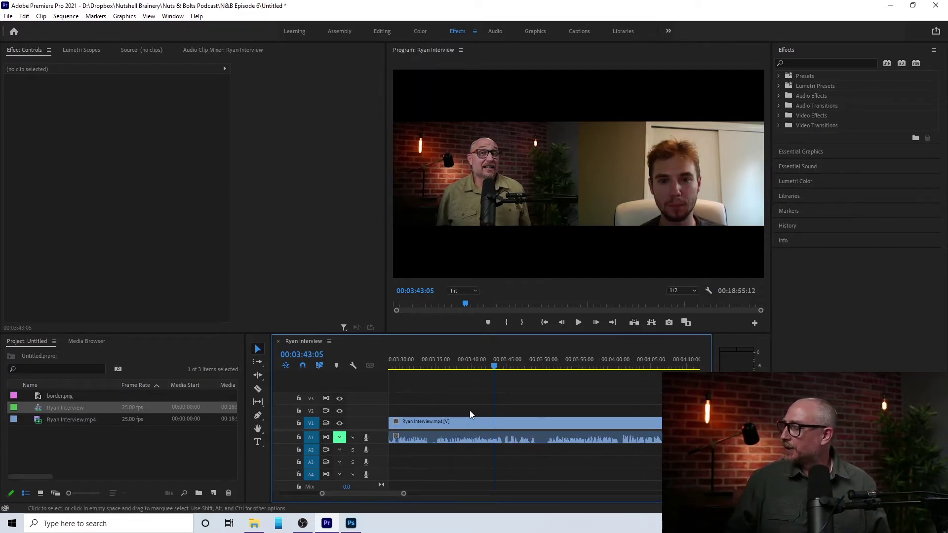
{"action": "left_click", "coordinate": [433, 364]}
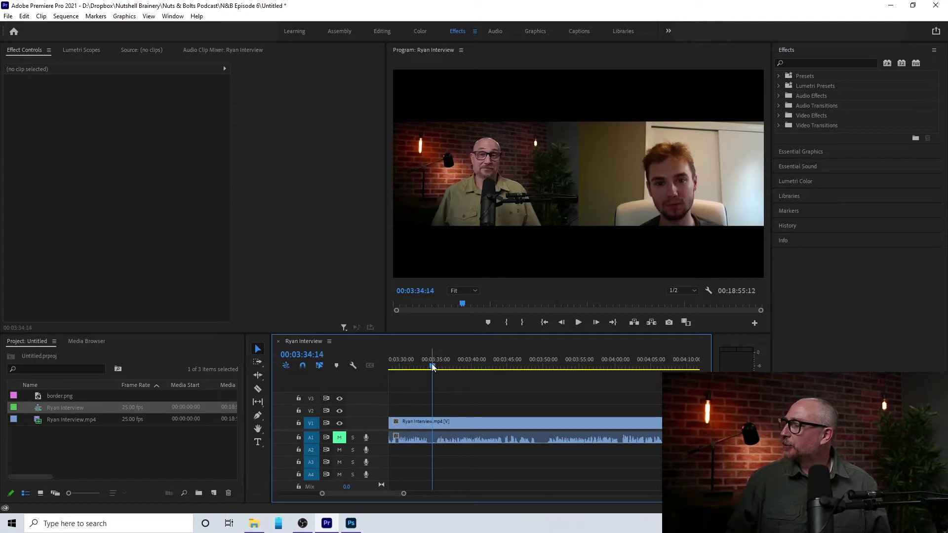
{"action": "left_click", "coordinate": [258, 389]}
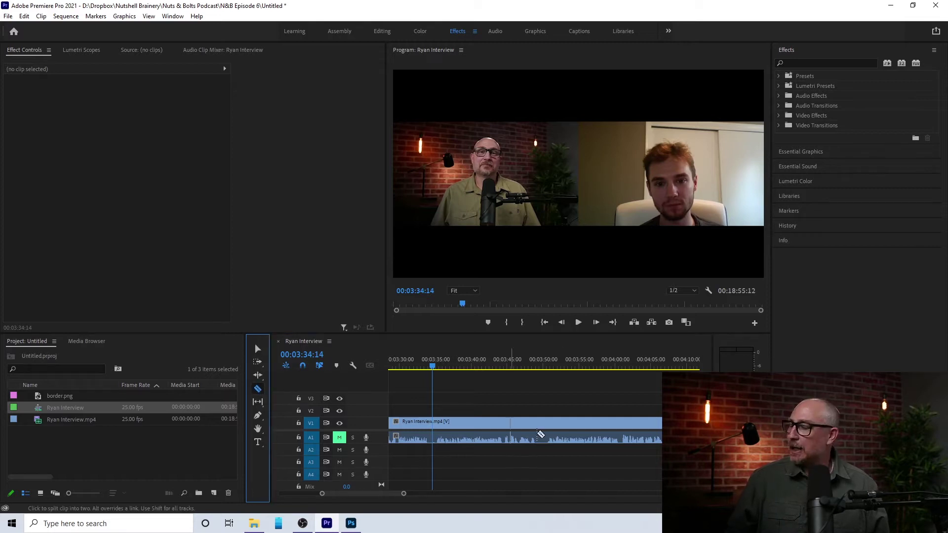
{"action": "left_click", "coordinate": [436, 423]}
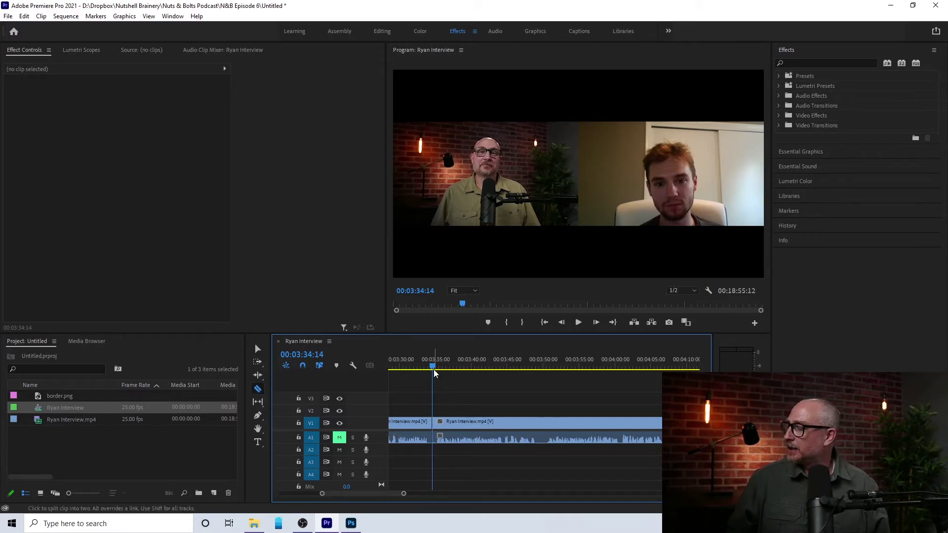
{"action": "left_click_drag", "start_coordinate": [435, 374], "coordinate": [544, 376]}
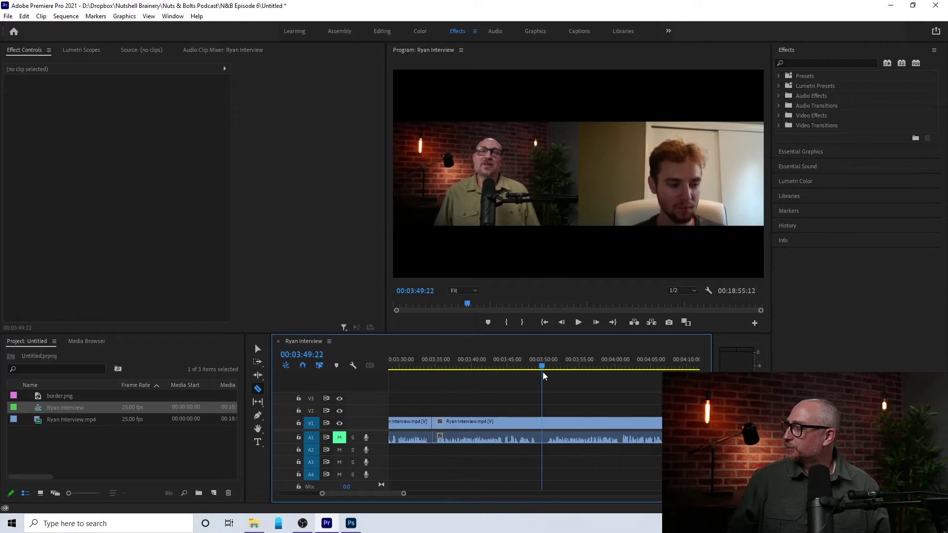
{"action": "left_click", "coordinate": [543, 424]}
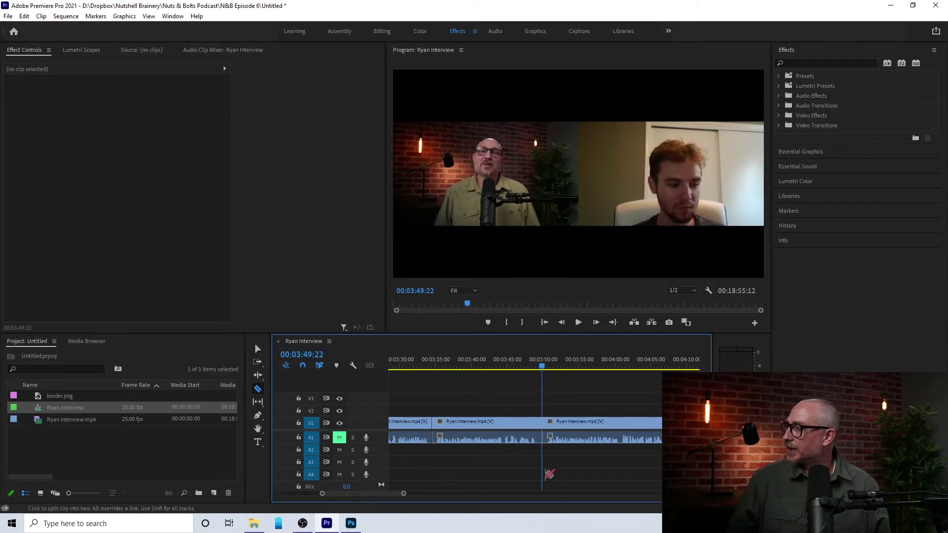
{"action": "left_click", "coordinate": [258, 349]}
{"action": "left_click", "coordinate": [505, 428]}
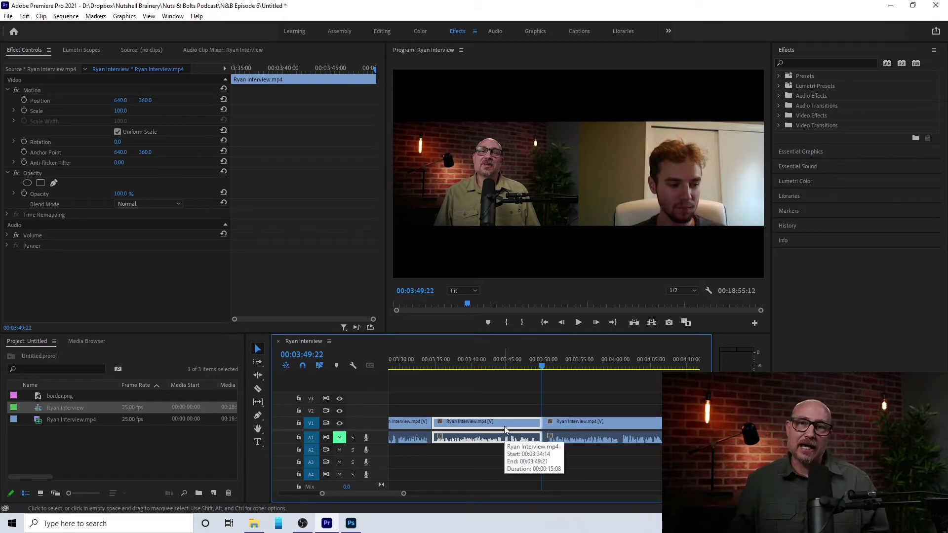
- Give the middle clip Scale 200 and Position X 1280 to close in on the left speaker
{"action": "left_click_drag", "start_coordinate": [545, 367], "coordinate": [498, 366]}
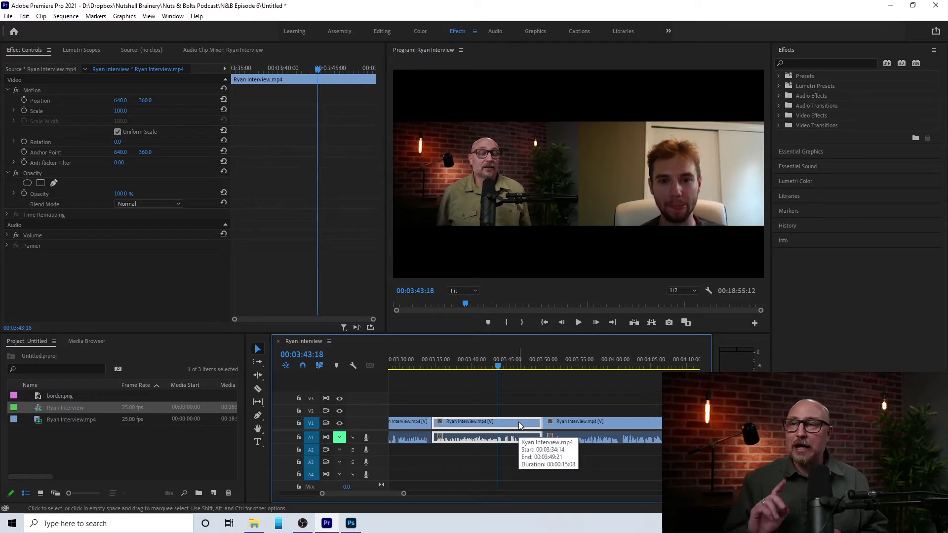
{"action": "left_click", "coordinate": [120, 112]}
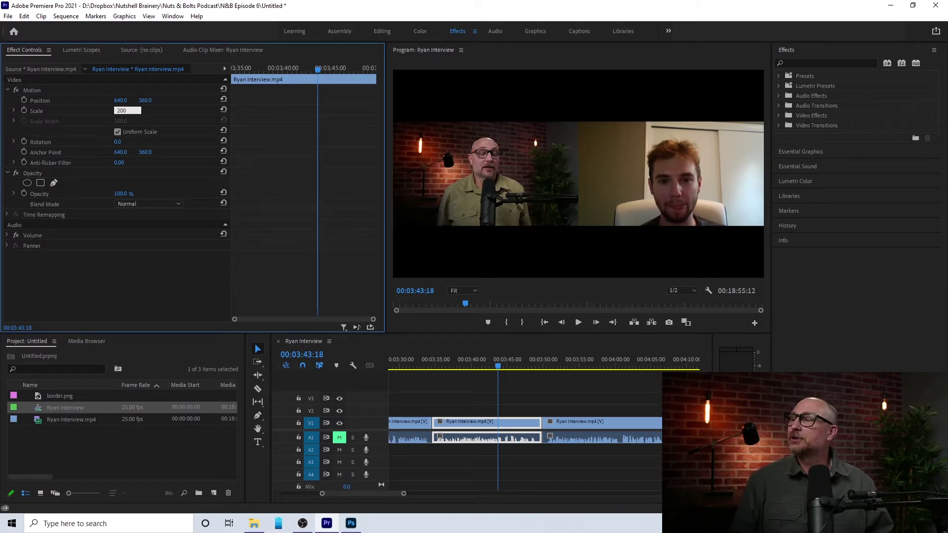
{"action": "key", "text": "Return"}
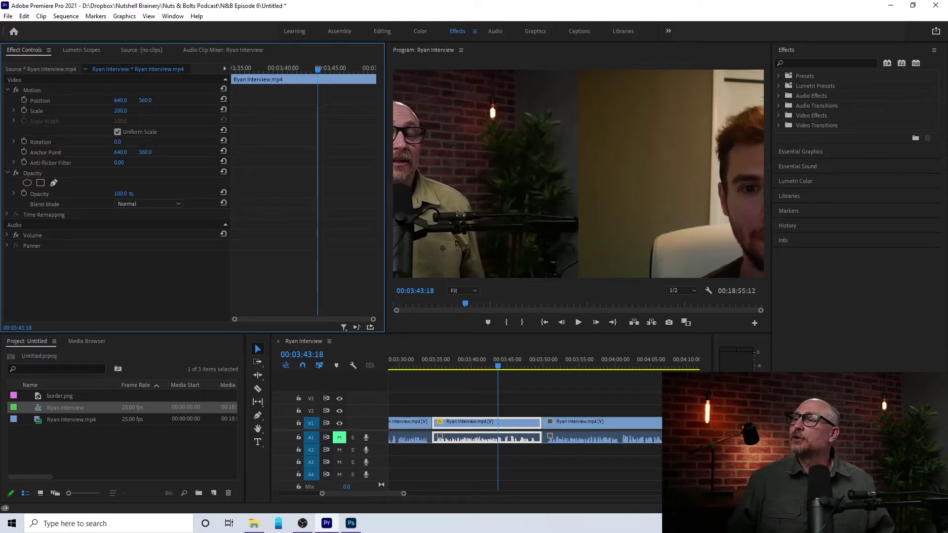
{"action": "left_click", "coordinate": [422, 187]}
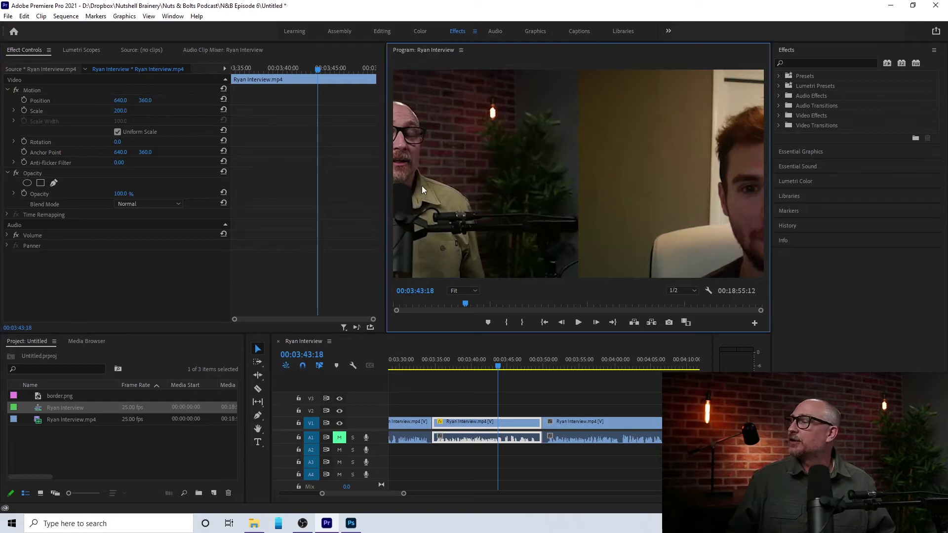
{"action": "left_click_drag", "start_coordinate": [119, 102], "coordinate": [434, 102]}
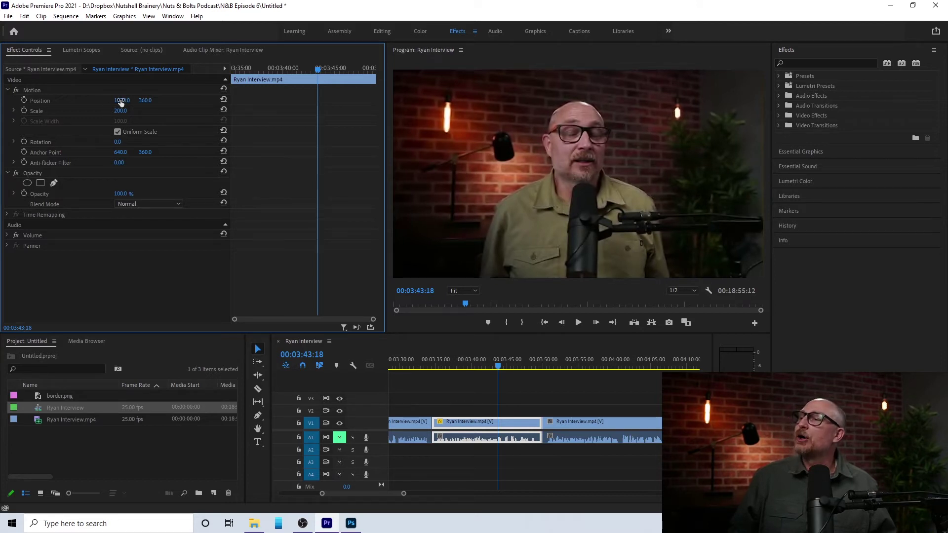
{"action": "type", "text": "12"}
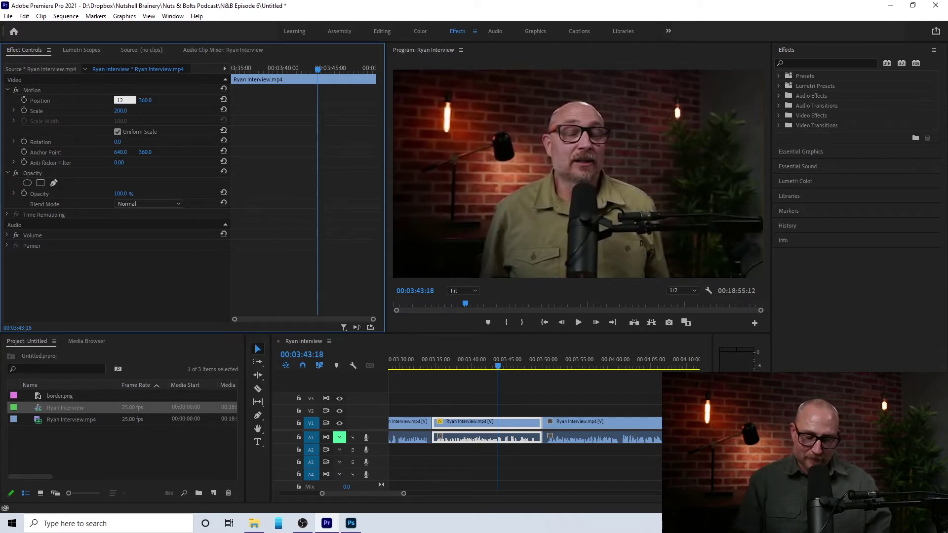
{"action": "type", "text": "80"}
{"action": "key", "text": "Return"}
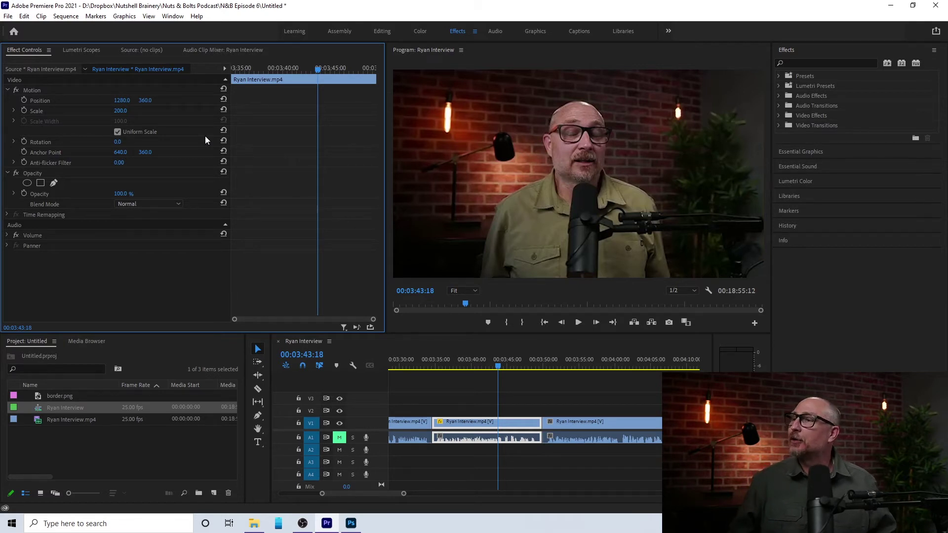
{"action": "left_click_drag", "start_coordinate": [459, 368], "coordinate": [422, 375]}
{"action": "key", "text": "space"}
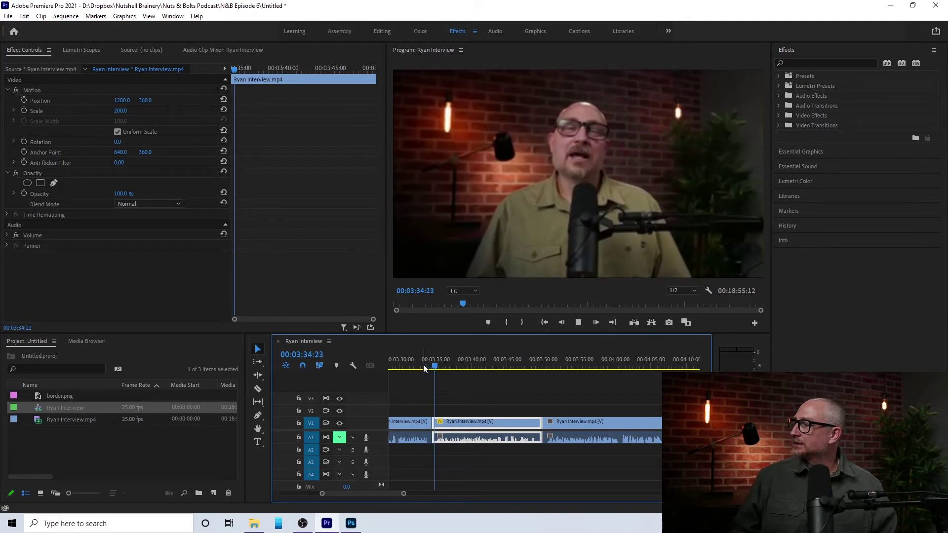
{"action": "left_click", "coordinate": [525, 367]}
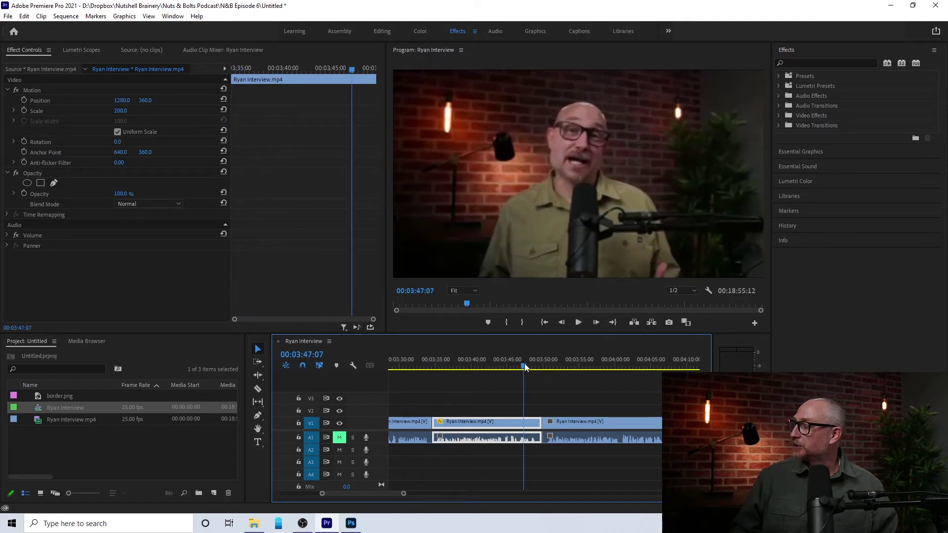
{"action": "key", "text": "space"}
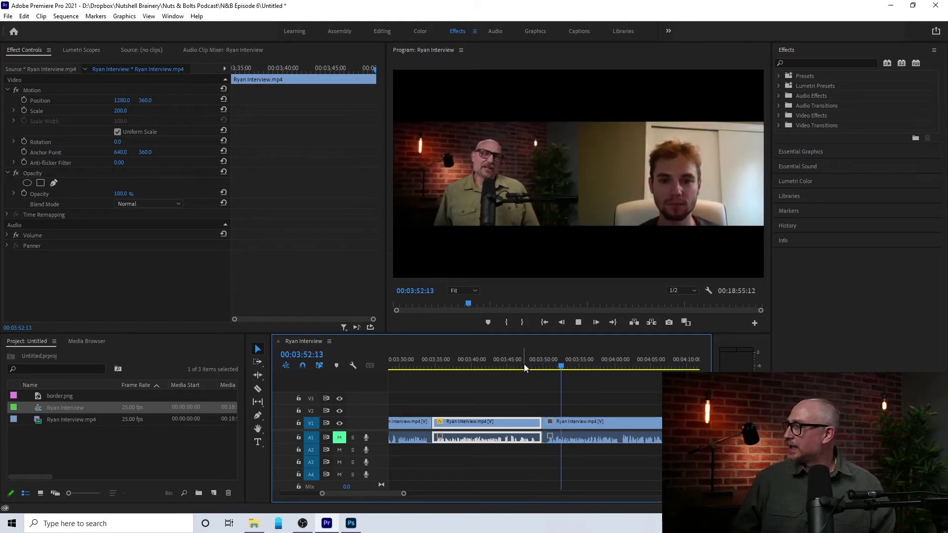
- Split the interview clip at 04:00:15
{"action": "key", "text": "space"}
{"action": "left_click_drag", "start_coordinate": [569, 371], "coordinate": [619, 372]}
{"action": "left_click", "coordinate": [258, 389]}
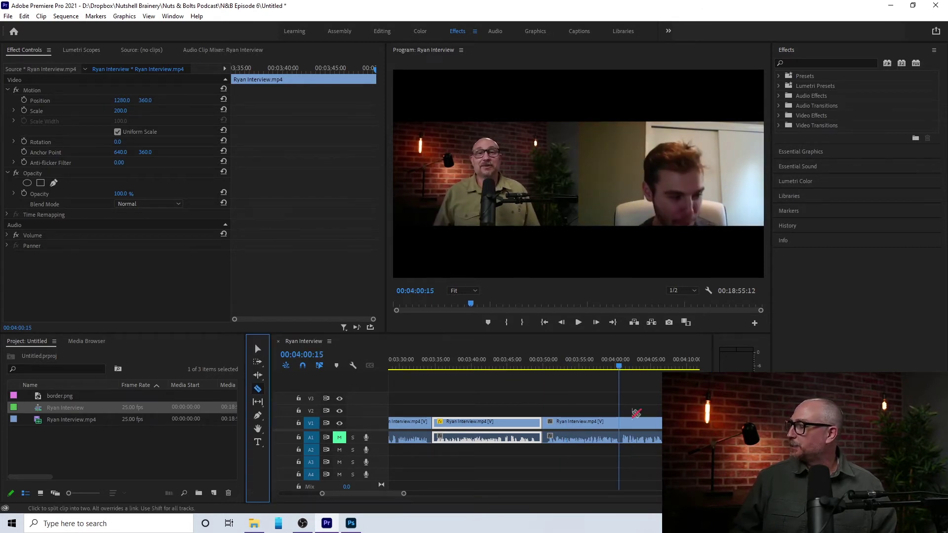
{"action": "left_click", "coordinate": [620, 424]}
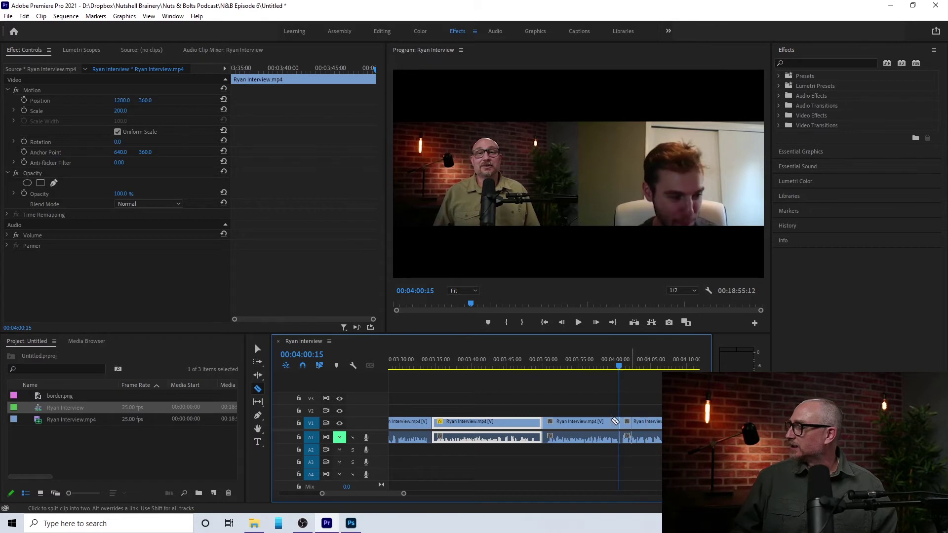
{"action": "left_click", "coordinate": [257, 348]}
- Set the clip after the cut to Scale 200 and Position X 0 to frame the guest
{"action": "left_click_drag", "start_coordinate": [618, 367], "coordinate": [636, 368]}
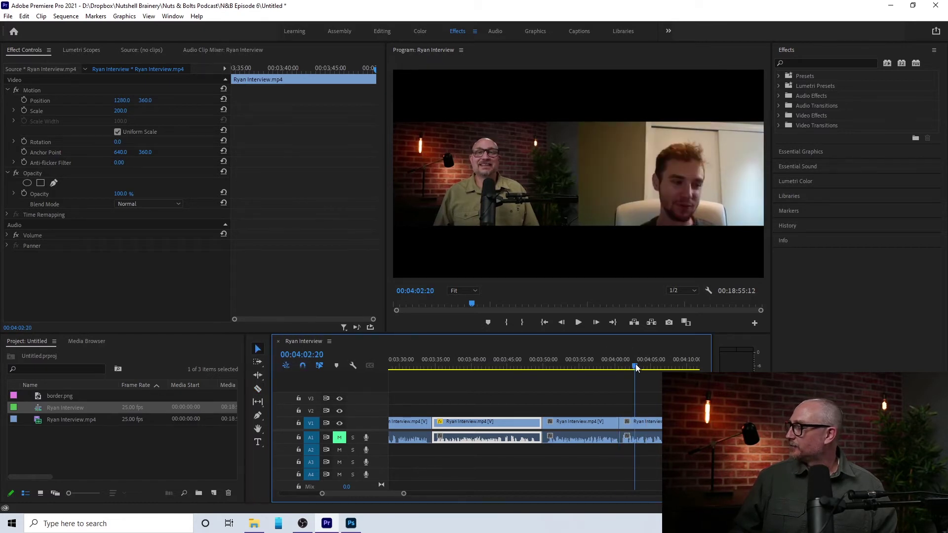
{"action": "left_click", "coordinate": [647, 423]}
{"action": "left_click", "coordinate": [120, 110]}
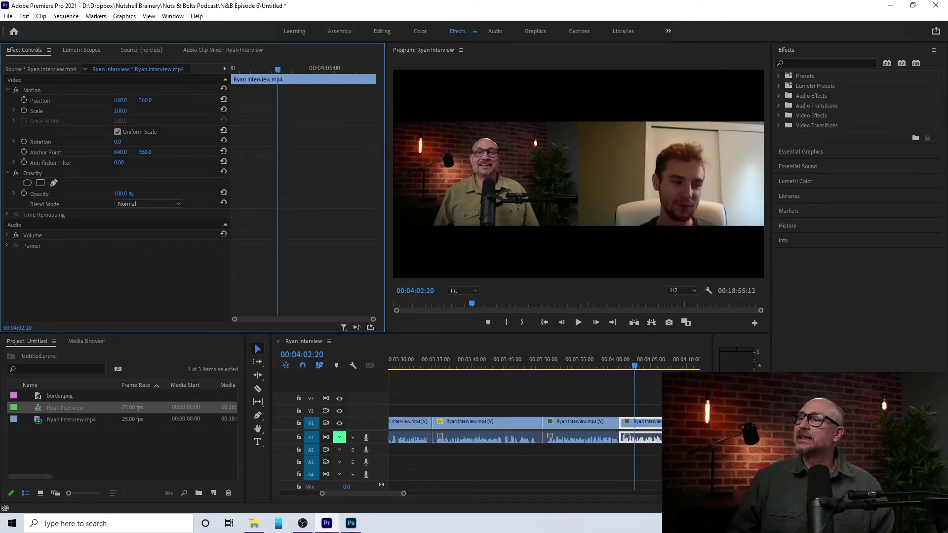
{"action": "type", "text": "200"}
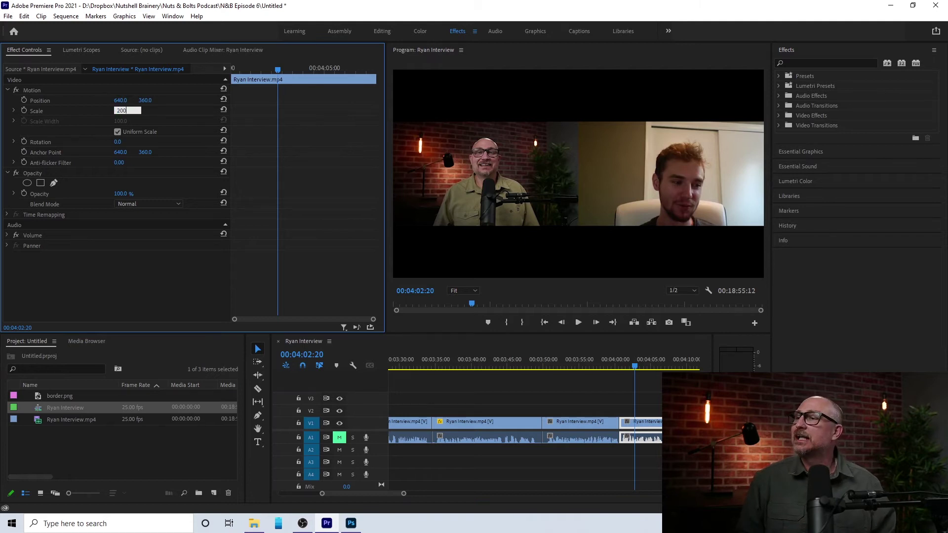
{"action": "key", "text": "Return"}
{"action": "left_click", "coordinate": [119, 100]}
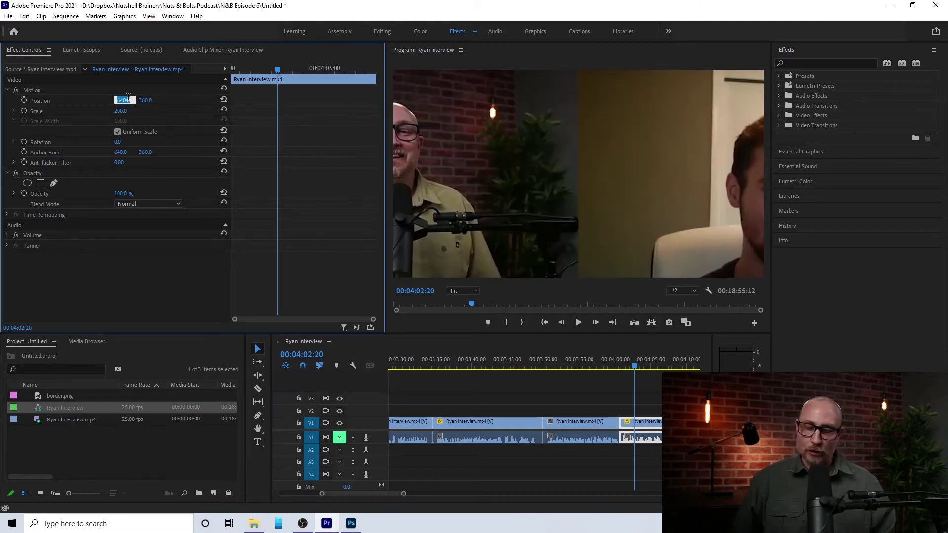
{"action": "type", "text": "0"}
{"action": "key", "text": "Return"}
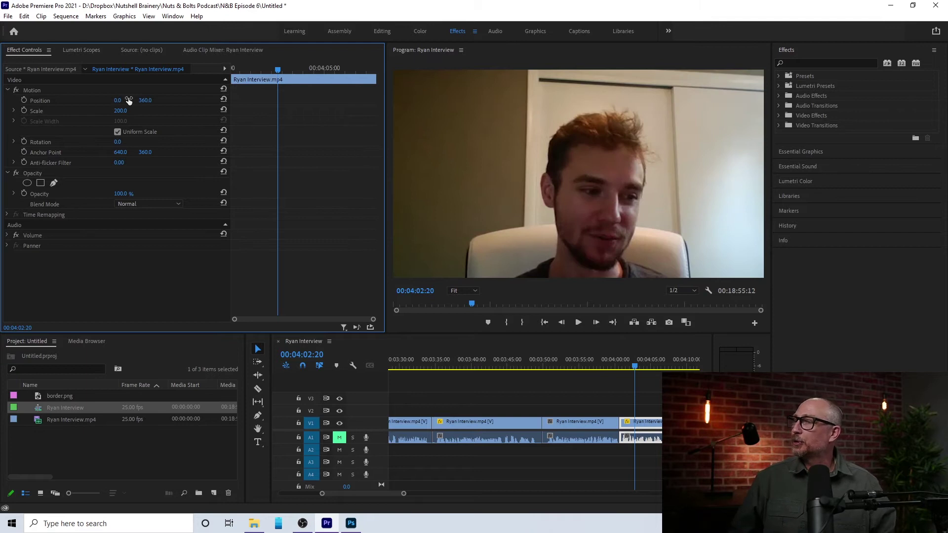
{"action": "left_click_drag", "start_coordinate": [117, 100], "coordinate": [105, 101]}
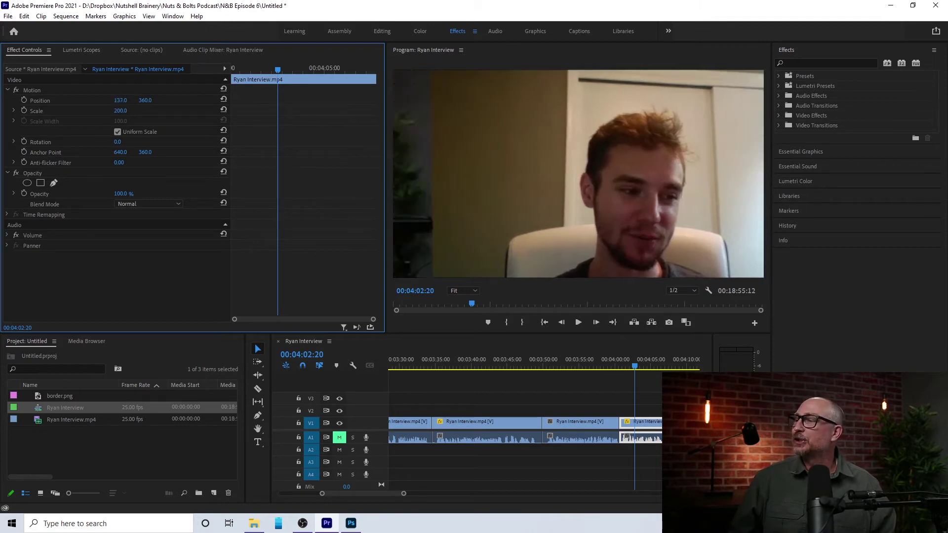
{"action": "left_click_drag", "start_coordinate": [121, 100], "coordinate": [170, 106]}
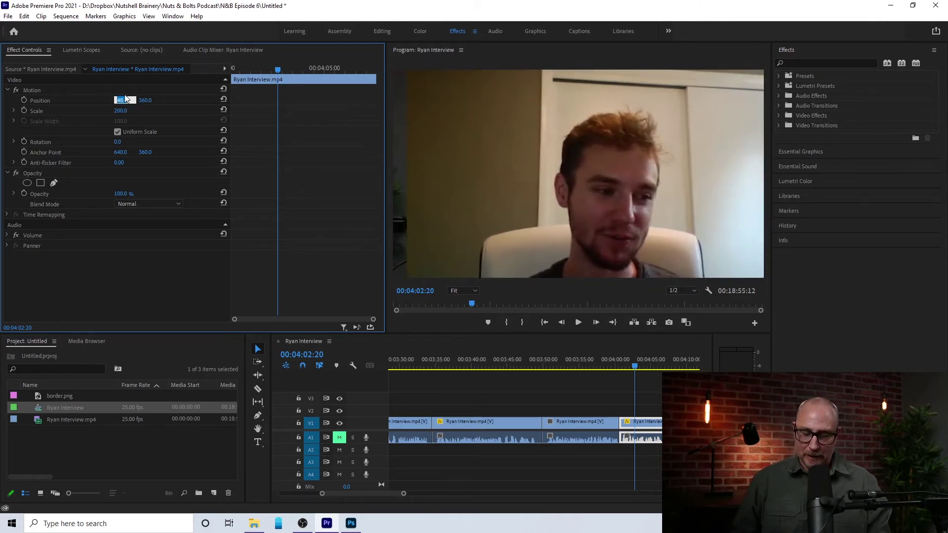
{"action": "type", "text": "0"}
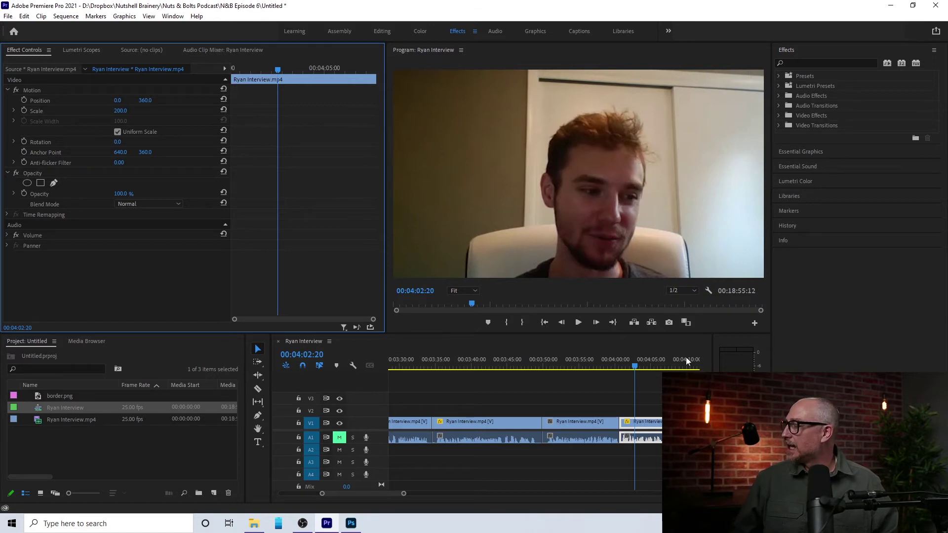
{"action": "left_click", "coordinate": [610, 359]}
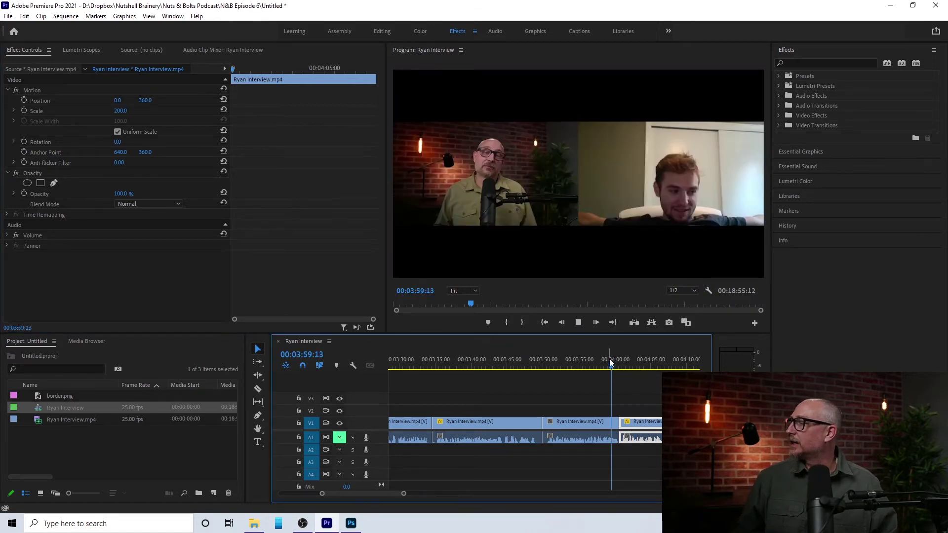
{"action": "key", "text": "space"}
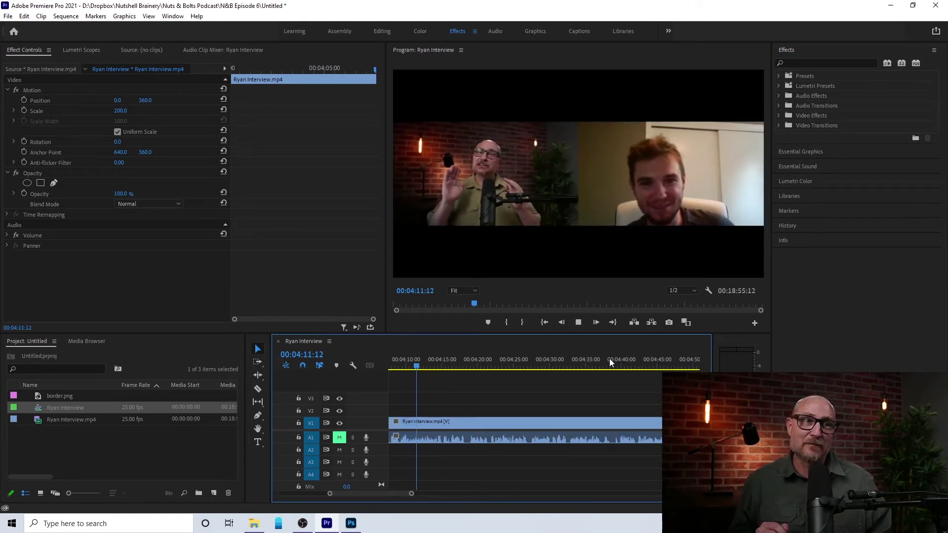
{"action": "key", "text": "space"}
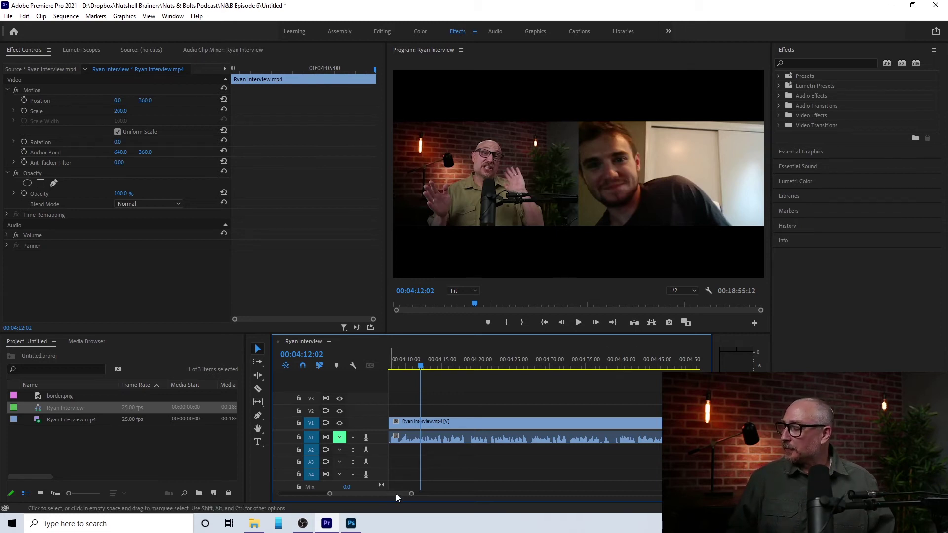
{"action": "left_click_drag", "start_coordinate": [395, 494], "coordinate": [390, 494]}
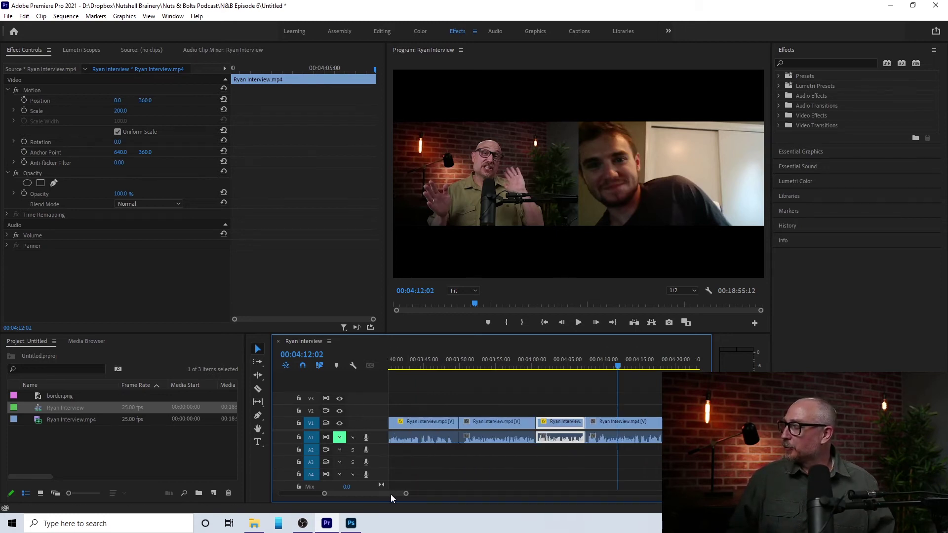
{"action": "left_click", "coordinate": [496, 359]}
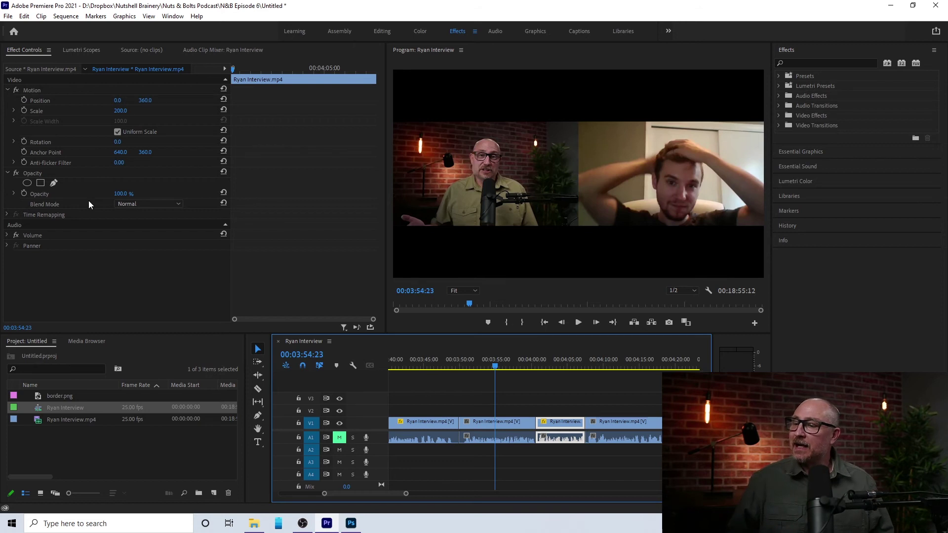
{"action": "left_click", "coordinate": [63, 397]}
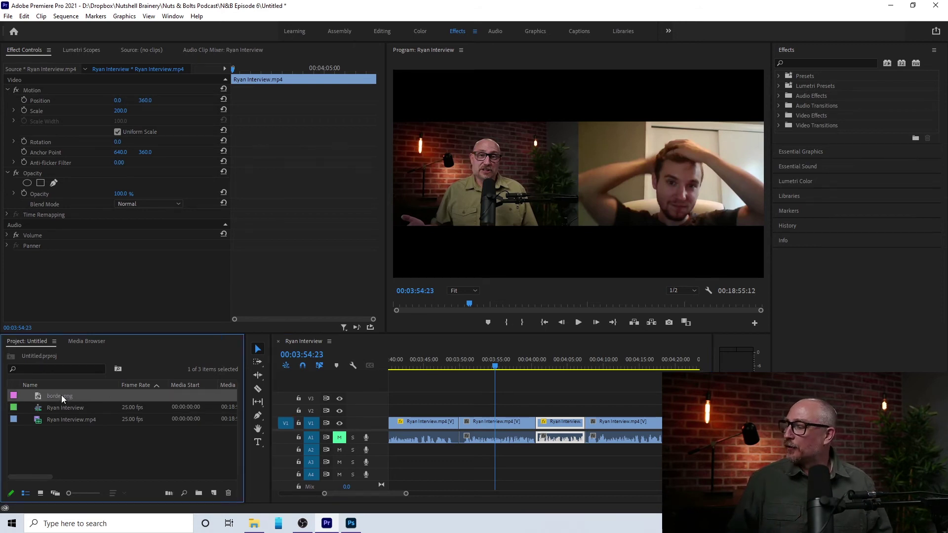
- Lay border.png on V2 across the two-person section, scale it to 67, and preview from 03:47:19
{"action": "left_click_drag", "start_coordinate": [62, 396], "coordinate": [463, 410]}
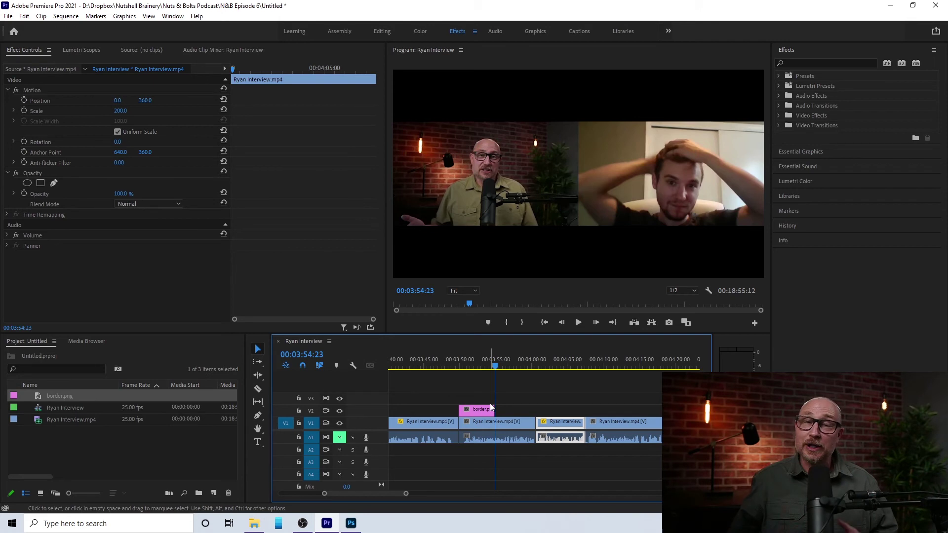
{"action": "left_click_drag", "start_coordinate": [493, 412], "coordinate": [532, 416]}
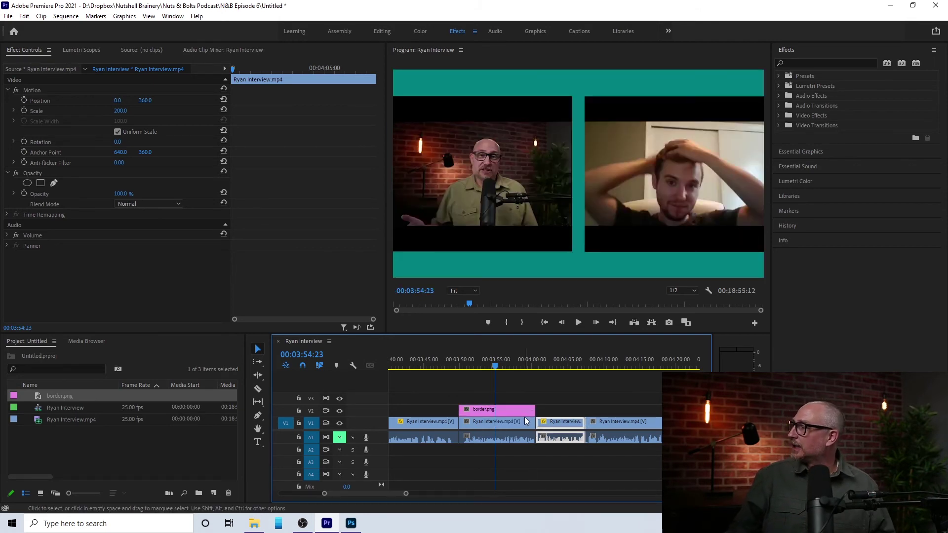
{"action": "left_click", "coordinate": [119, 113]}
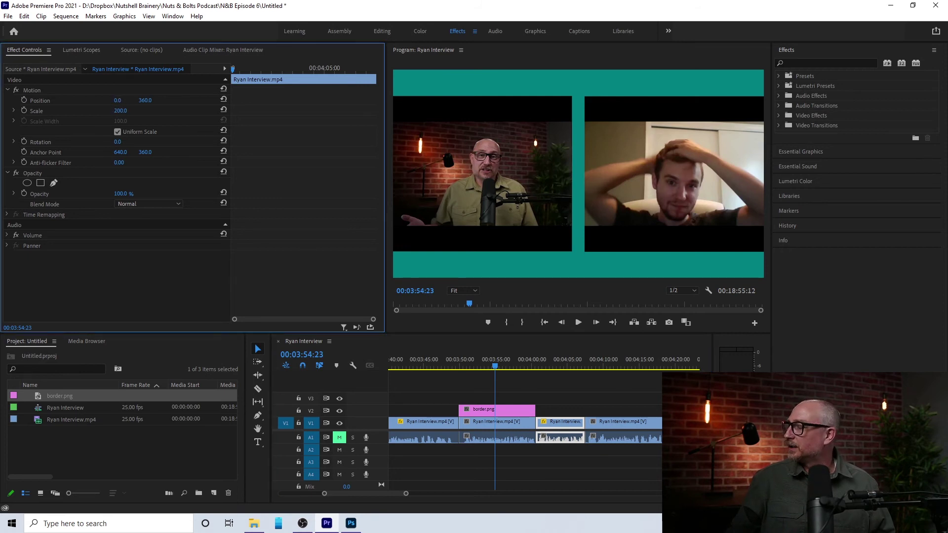
{"action": "left_click", "coordinate": [466, 410]}
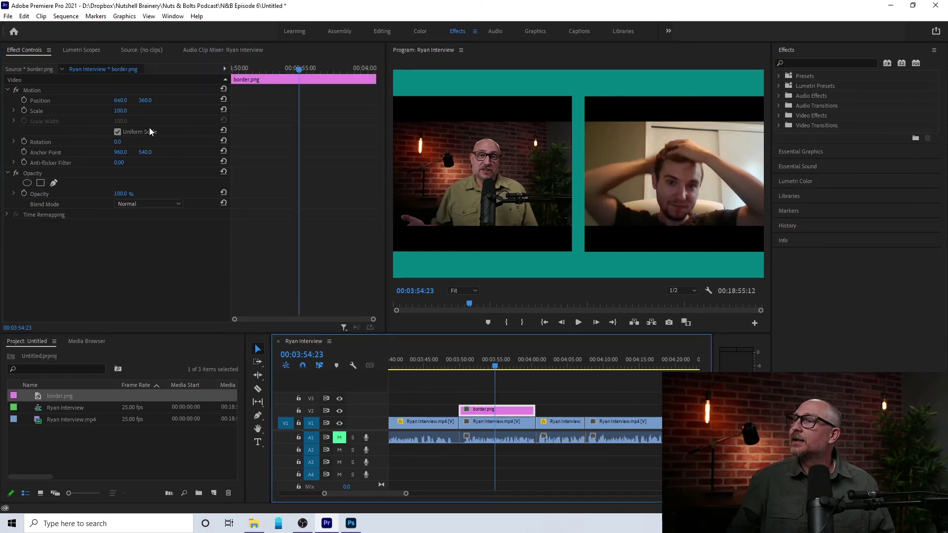
{"action": "left_click_drag", "start_coordinate": [120, 113], "coordinate": [108, 113]}
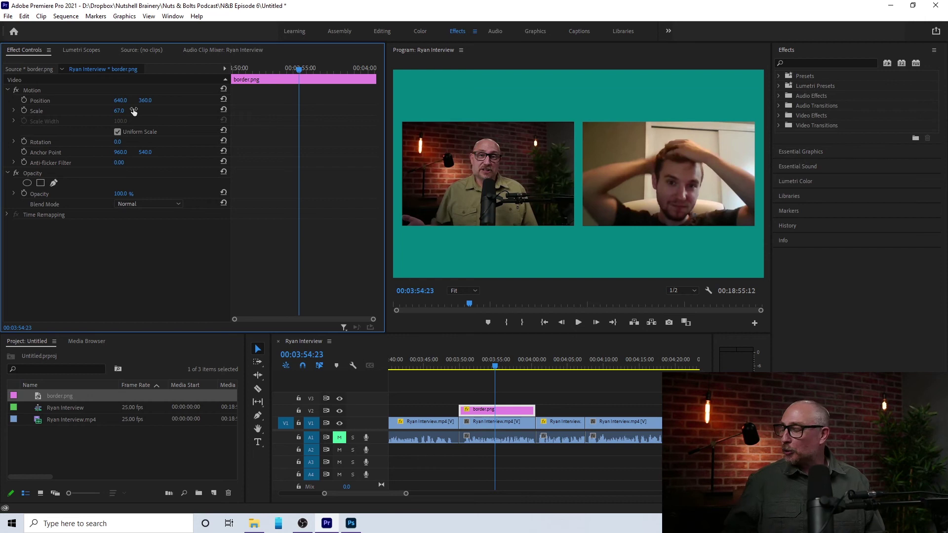
{"action": "left_click", "coordinate": [444, 367]}
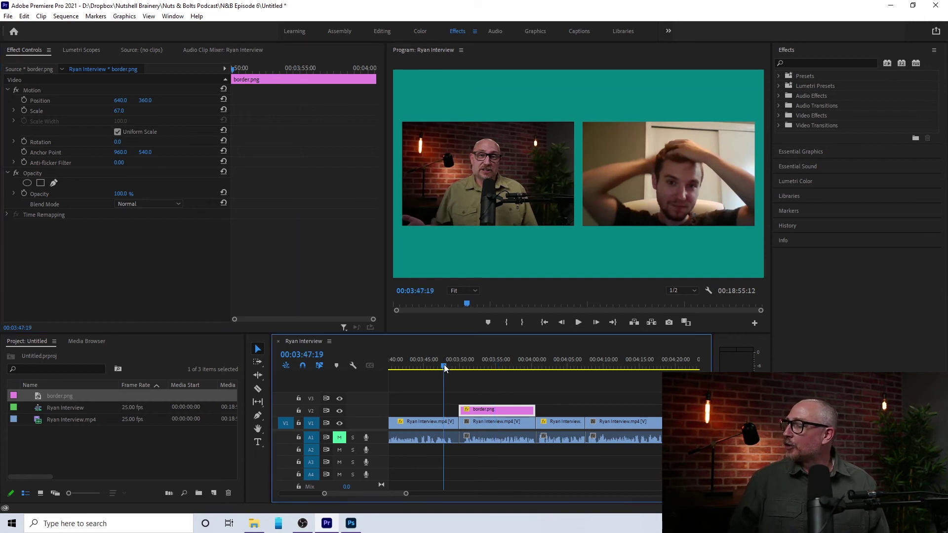
{"action": "key", "text": "space"}
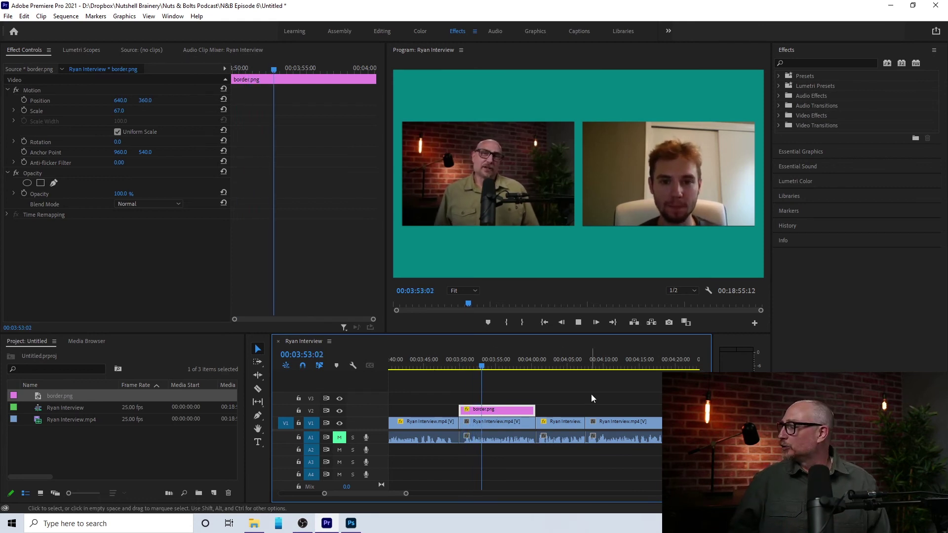
{"action": "left_click", "coordinate": [530, 364]}
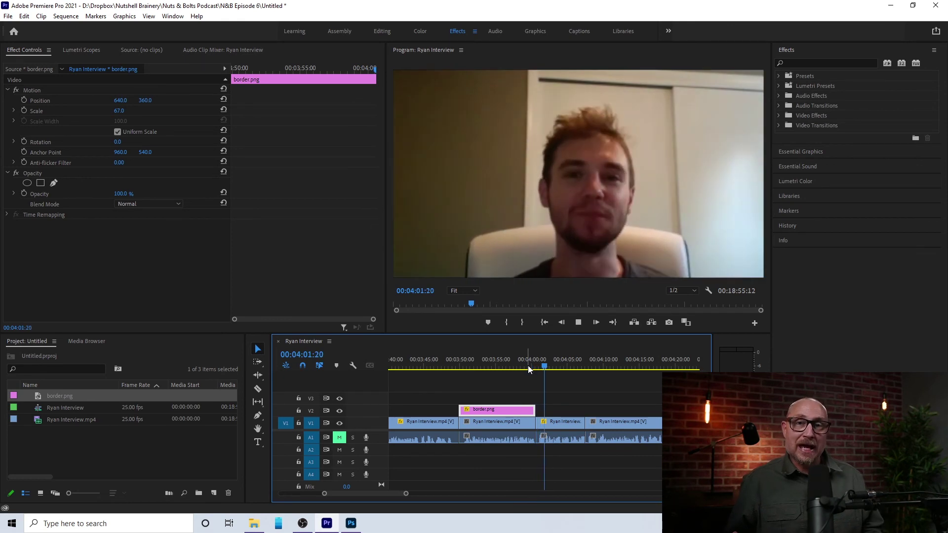
{"action": "key", "text": "space"}
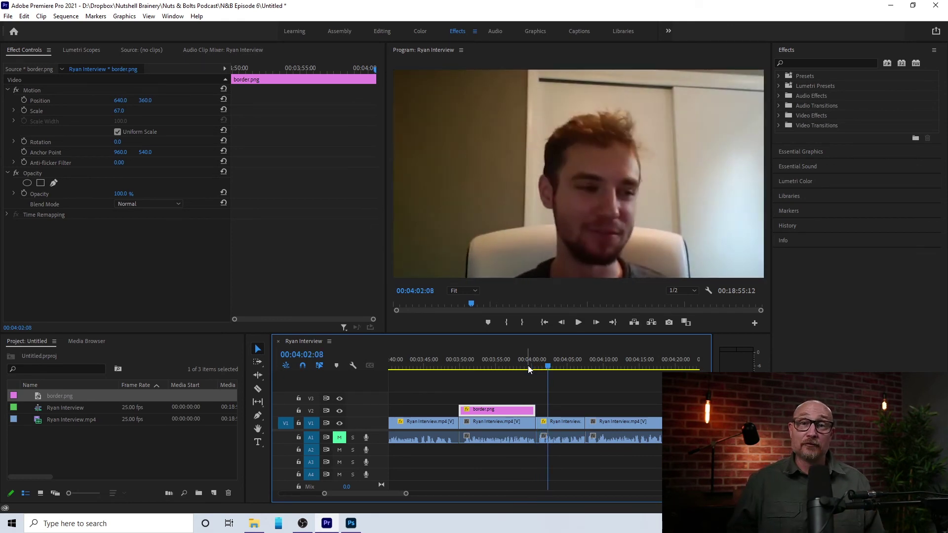
{"action": "left_click", "coordinate": [502, 365]}
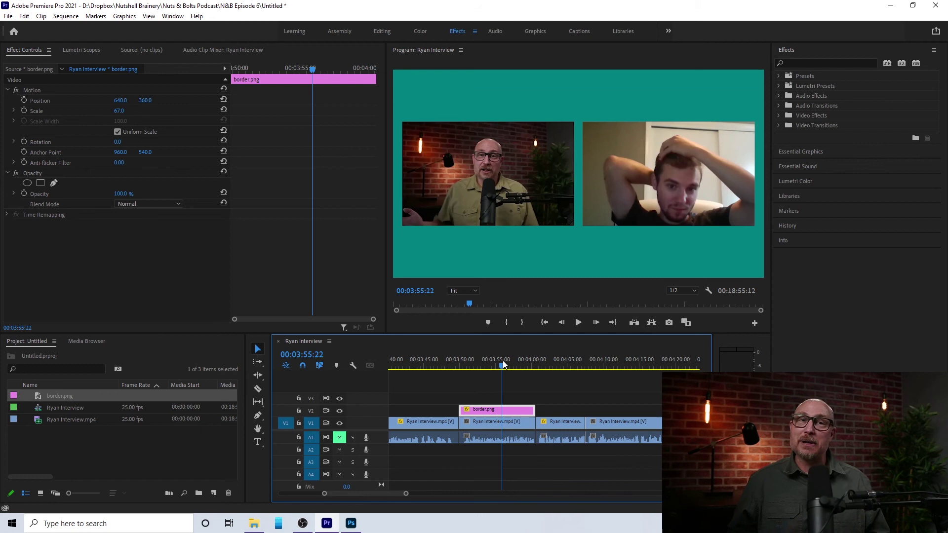